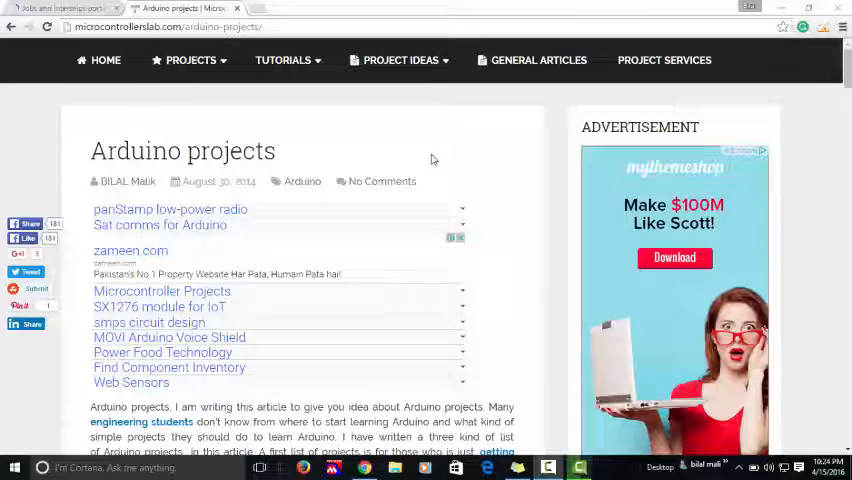
Select the page address, then return focus to the Arduino projects article
{"action": "left_click", "coordinate": [180, 27]}
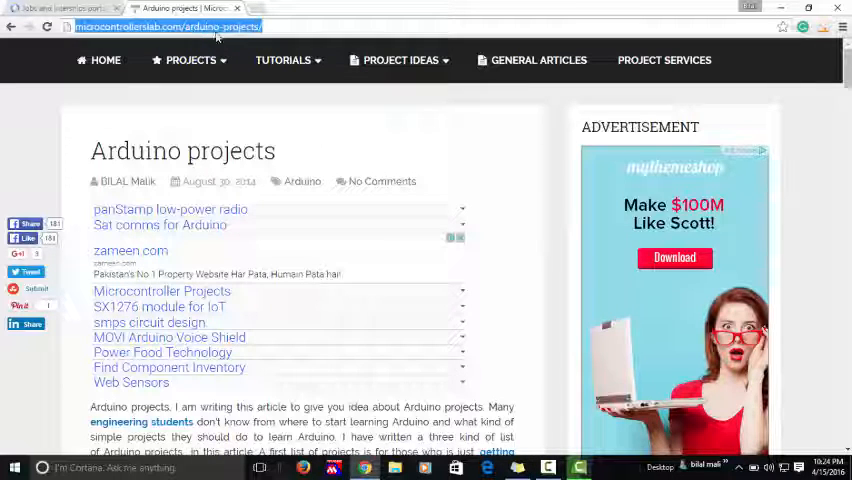
{"action": "left_click", "coordinate": [367, 146]}
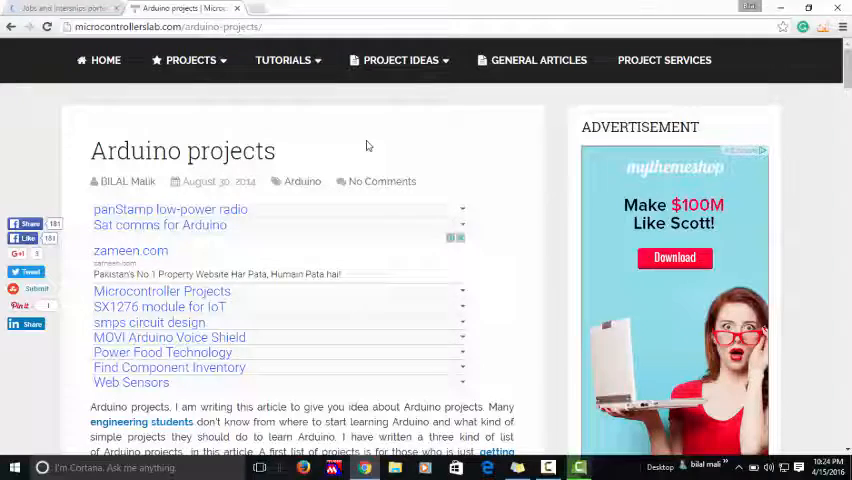
{"action": "scroll", "coordinate": [367, 146], "scroll_direction": "down", "scroll_amount": 3}
{"action": "scroll", "coordinate": [367, 146], "scroll_direction": "down", "scroll_amount": 3}
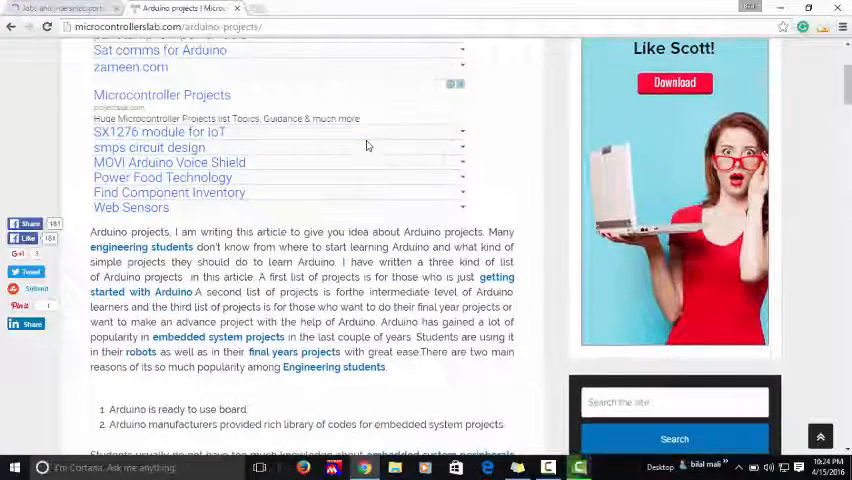
{"action": "scroll", "coordinate": [367, 146], "scroll_direction": "down", "scroll_amount": 2}
{"action": "scroll", "coordinate": [367, 146], "scroll_direction": "down", "scroll_amount": 1}
{"action": "scroll", "coordinate": [367, 146], "scroll_direction": "down", "scroll_amount": 1}
{"action": "scroll", "coordinate": [367, 146], "scroll_direction": "down", "scroll_amount": 1}
{"action": "scroll", "coordinate": [367, 146], "scroll_direction": "down", "scroll_amount": 1}
{"action": "scroll", "coordinate": [367, 146], "scroll_direction": "down", "scroll_amount": 2}
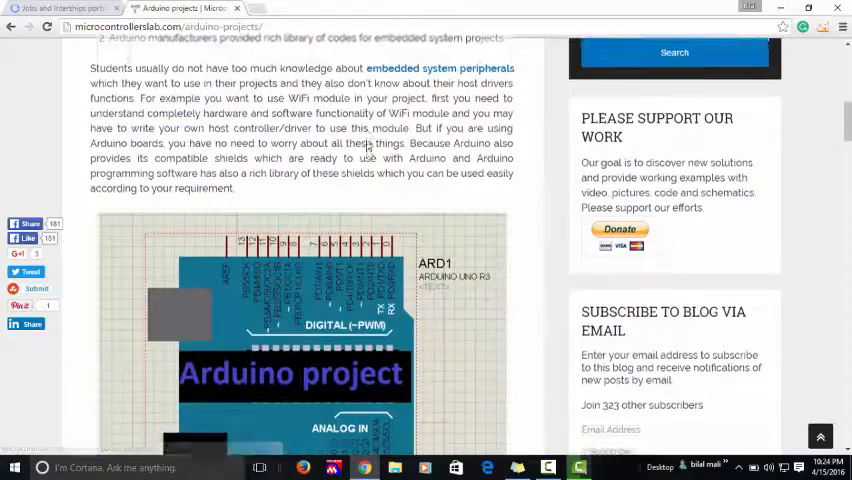
{"action": "scroll", "coordinate": [367, 146], "scroll_direction": "down", "scroll_amount": 1}
{"action": "scroll", "coordinate": [367, 146], "scroll_direction": "down", "scroll_amount": 1}
{"action": "scroll", "coordinate": [367, 146], "scroll_direction": "down", "scroll_amount": 1}
{"action": "scroll", "coordinate": [367, 146], "scroll_direction": "down", "scroll_amount": 4}
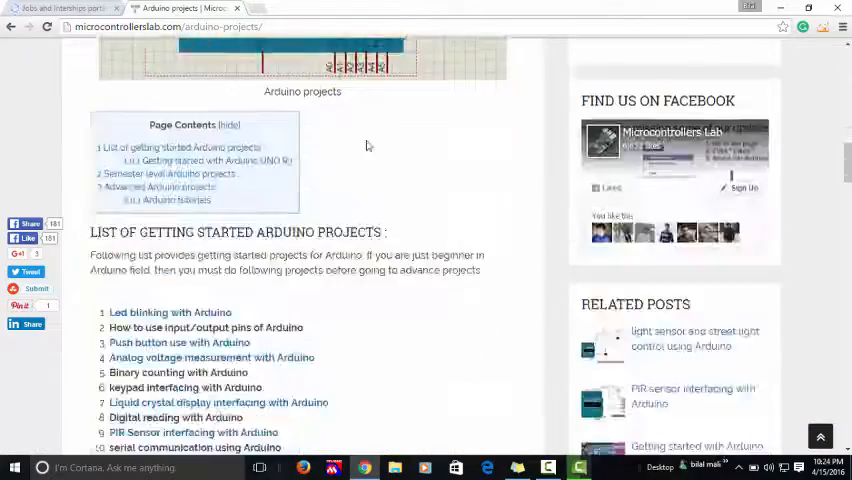
{"action": "scroll", "coordinate": [367, 146], "scroll_direction": "down", "scroll_amount": 1}
{"action": "scroll", "coordinate": [367, 146], "scroll_direction": "down", "scroll_amount": 1}
{"action": "scroll", "coordinate": [367, 146], "scroll_direction": "down", "scroll_amount": 1}
{"action": "scroll", "coordinate": [367, 146], "scroll_direction": "down", "scroll_amount": 3}
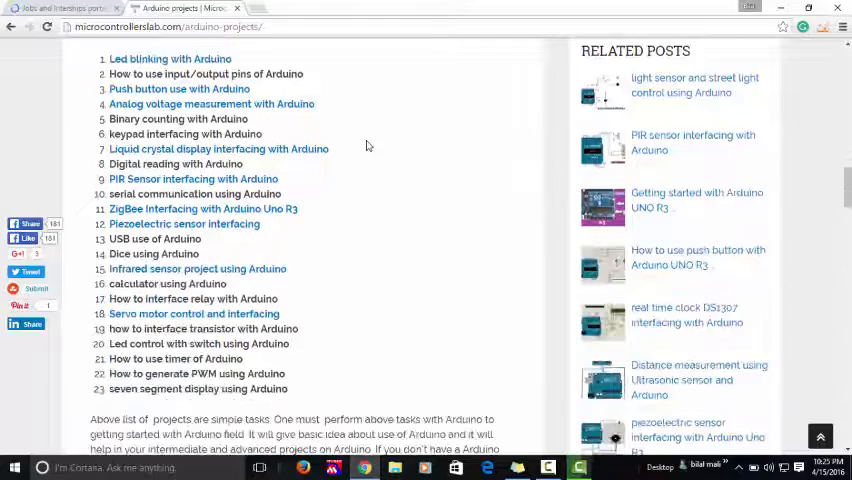
{"action": "scroll", "coordinate": [367, 146], "scroll_direction": "down", "scroll_amount": 1}
{"action": "scroll", "coordinate": [367, 146], "scroll_direction": "down", "scroll_amount": 1}
{"action": "scroll", "coordinate": [367, 146], "scroll_direction": "down", "scroll_amount": 1}
{"action": "scroll", "coordinate": [367, 146], "scroll_direction": "down", "scroll_amount": 1}
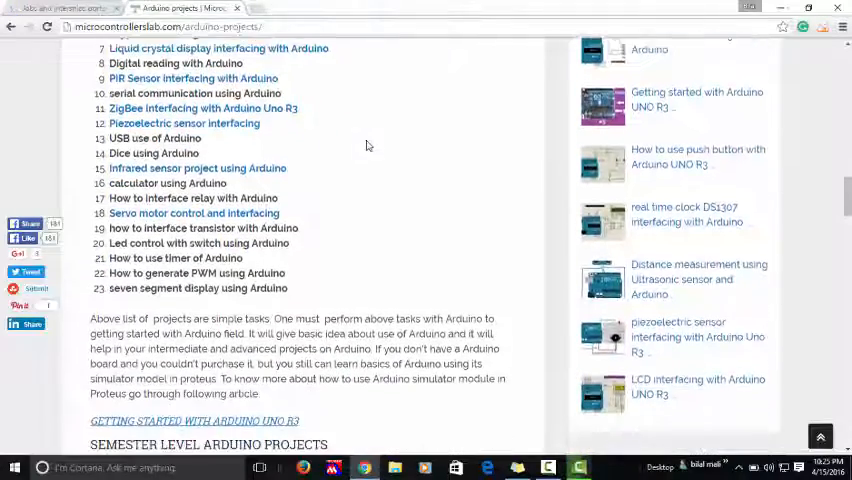
{"action": "scroll", "coordinate": [367, 146], "scroll_direction": "down", "scroll_amount": 1}
{"action": "scroll", "coordinate": [367, 146], "scroll_direction": "down", "scroll_amount": 1}
{"action": "scroll", "coordinate": [367, 146], "scroll_direction": "down", "scroll_amount": 1}
{"action": "scroll", "coordinate": [367, 146], "scroll_direction": "down", "scroll_amount": 3}
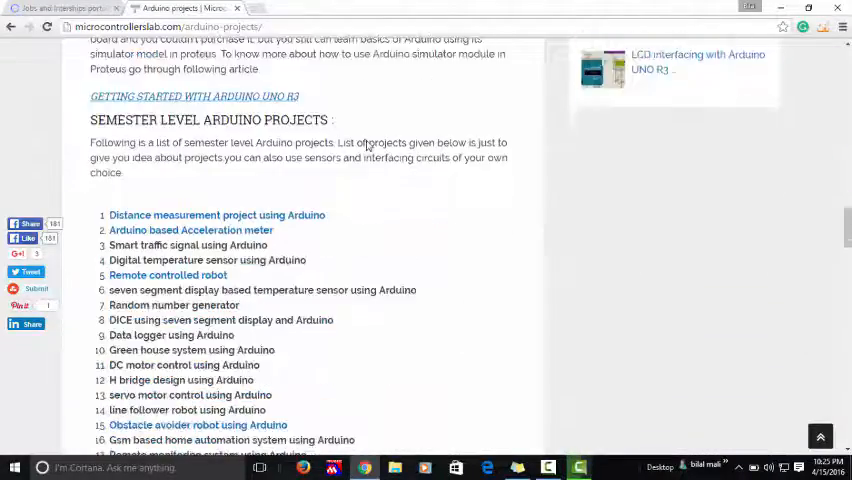
{"action": "scroll", "coordinate": [367, 146], "scroll_direction": "down", "scroll_amount": 1}
{"action": "scroll", "coordinate": [367, 146], "scroll_direction": "down", "scroll_amount": 1}
{"action": "scroll", "coordinate": [367, 146], "scroll_direction": "down", "scroll_amount": 1}
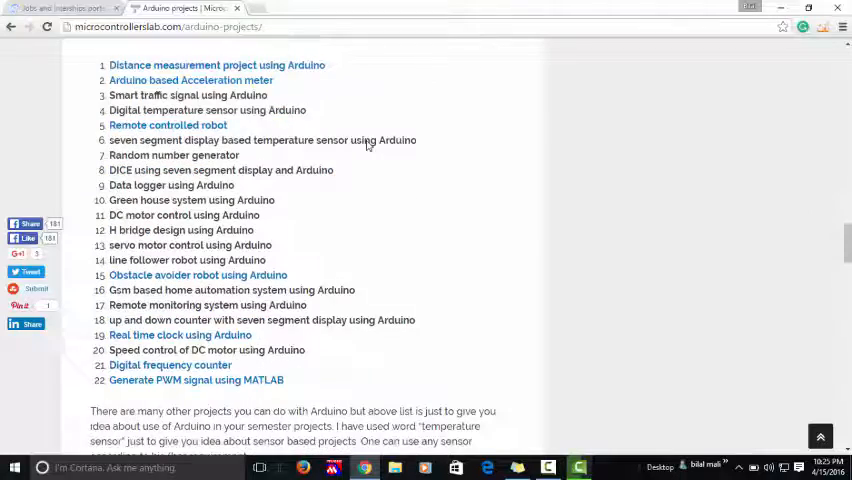
{"action": "scroll", "coordinate": [367, 146], "scroll_direction": "down", "scroll_amount": 1}
{"action": "scroll", "coordinate": [367, 146], "scroll_direction": "down", "scroll_amount": 1}
{"action": "scroll", "coordinate": [367, 146], "scroll_direction": "down", "scroll_amount": 2}
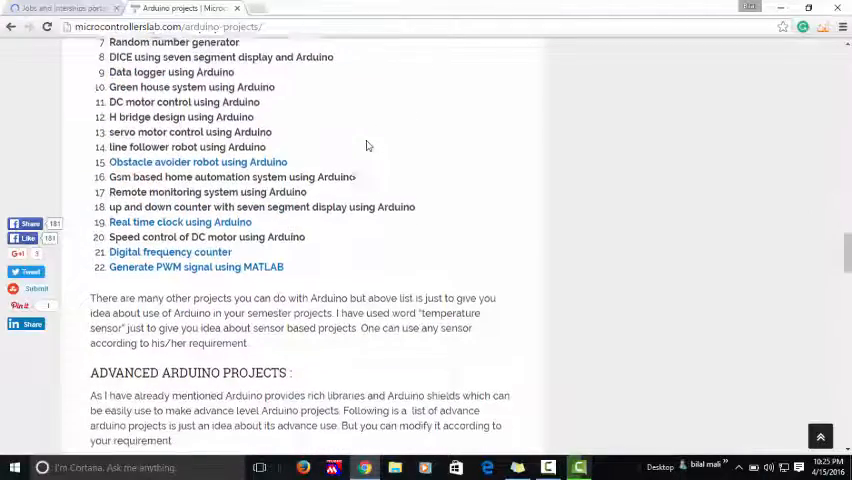
{"action": "scroll", "coordinate": [367, 146], "scroll_direction": "down", "scroll_amount": 1}
{"action": "scroll", "coordinate": [367, 146], "scroll_direction": "down", "scroll_amount": 2}
{"action": "scroll", "coordinate": [367, 146], "scroll_direction": "down", "scroll_amount": 1}
{"action": "scroll", "coordinate": [367, 146], "scroll_direction": "down", "scroll_amount": 3}
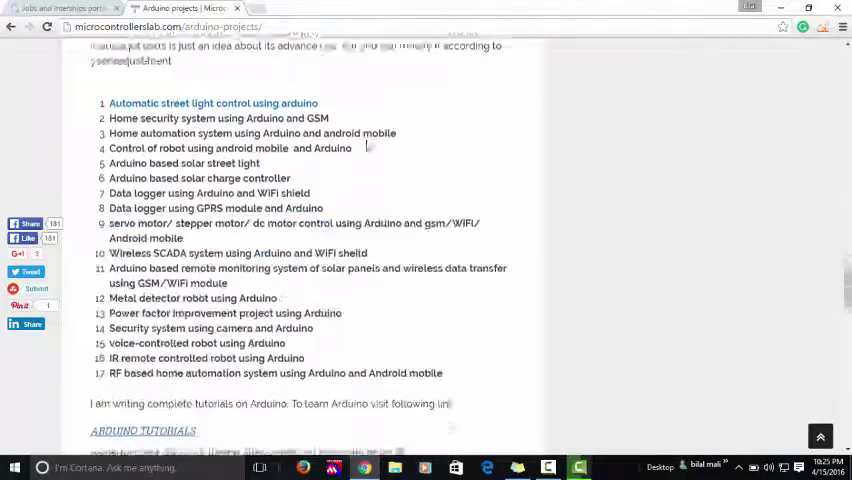
{"action": "scroll", "coordinate": [367, 146], "scroll_direction": "down", "scroll_amount": 1}
{"action": "scroll", "coordinate": [367, 146], "scroll_direction": "up", "scroll_amount": 1}
{"action": "scroll", "coordinate": [367, 146], "scroll_direction": "up", "scroll_amount": 3}
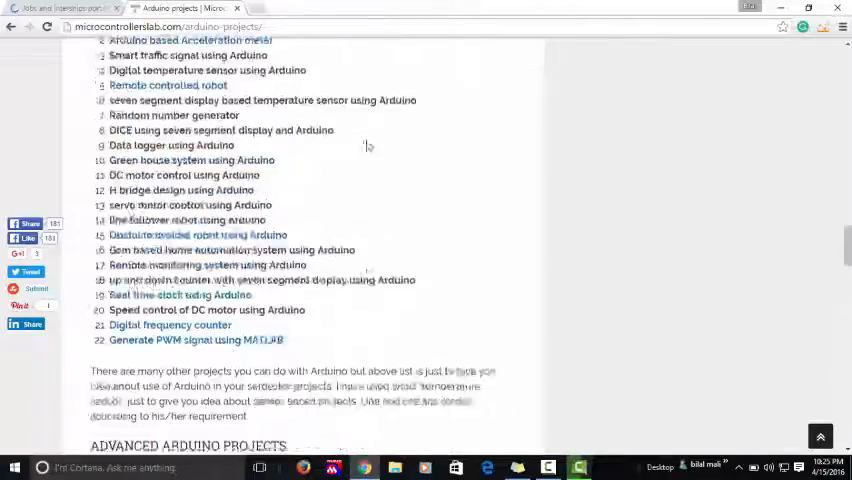
{"action": "scroll", "coordinate": [367, 146], "scroll_direction": "up", "scroll_amount": 2}
{"action": "scroll", "coordinate": [367, 146], "scroll_direction": "up", "scroll_amount": 1}
{"action": "scroll", "coordinate": [367, 146], "scroll_direction": "up", "scroll_amount": 3}
{"action": "scroll", "coordinate": [367, 146], "scroll_direction": "up", "scroll_amount": 1}
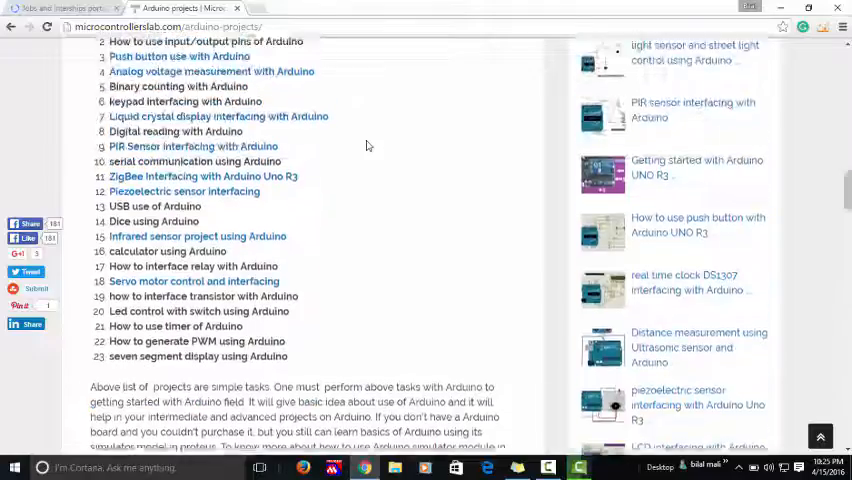
{"action": "scroll", "coordinate": [367, 146], "scroll_direction": "up", "scroll_amount": 1}
{"action": "scroll", "coordinate": [367, 146], "scroll_direction": "up", "scroll_amount": 3}
{"action": "scroll", "coordinate": [367, 146], "scroll_direction": "up", "scroll_amount": 1}
{"action": "scroll", "coordinate": [367, 146], "scroll_direction": "up", "scroll_amount": 1}
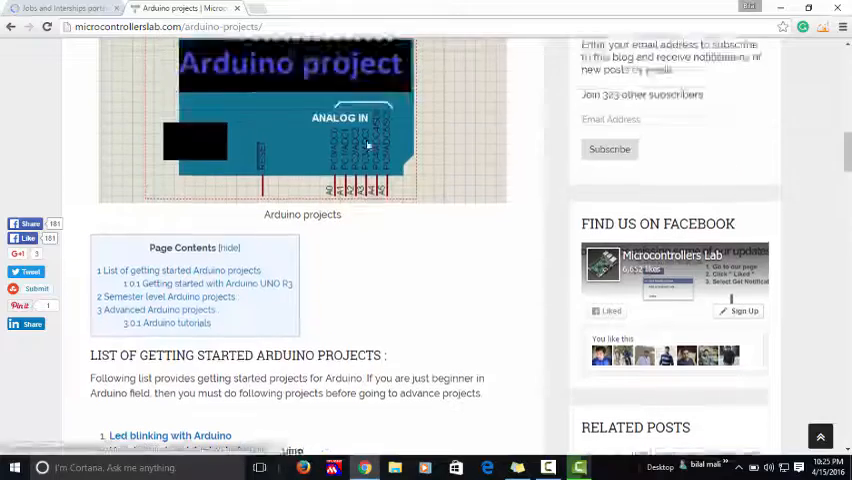
{"action": "scroll", "coordinate": [367, 146], "scroll_direction": "up", "scroll_amount": 4}
{"action": "scroll", "coordinate": [367, 146], "scroll_direction": "up", "scroll_amount": 2}
{"action": "scroll", "coordinate": [367, 146], "scroll_direction": "up", "scroll_amount": 1}
{"action": "scroll", "coordinate": [367, 146], "scroll_direction": "up", "scroll_amount": 4}
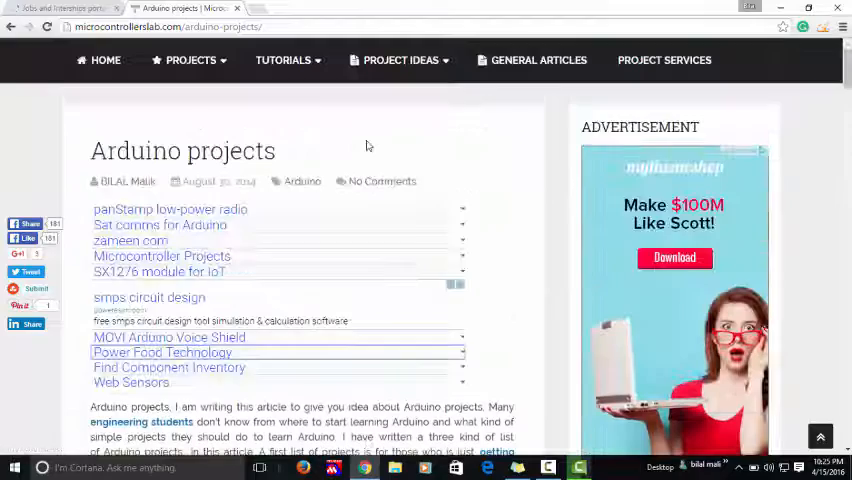